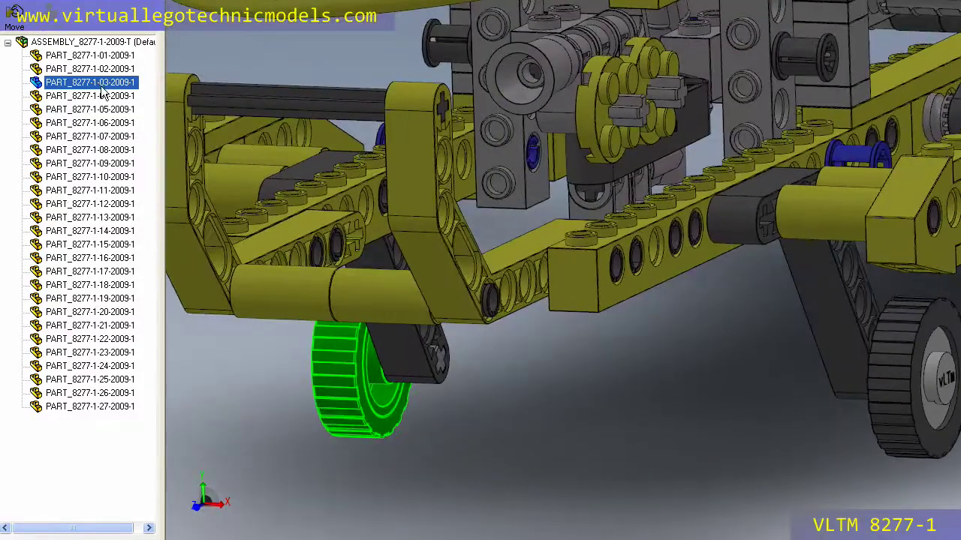
Step: Highlight parts 04 and 05, the landing-gear wheels, from the FeatureManager tree
left_click(102, 95)
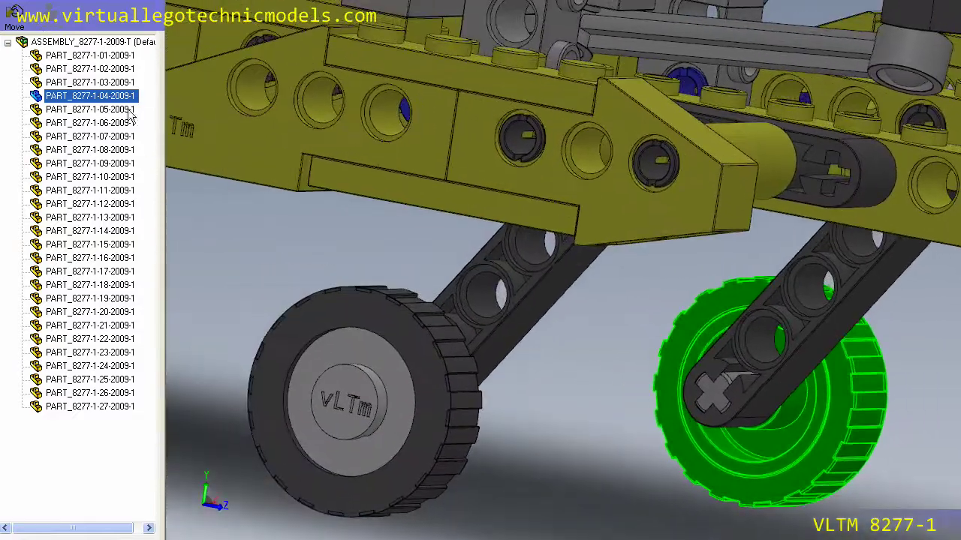
left_click(126, 109)
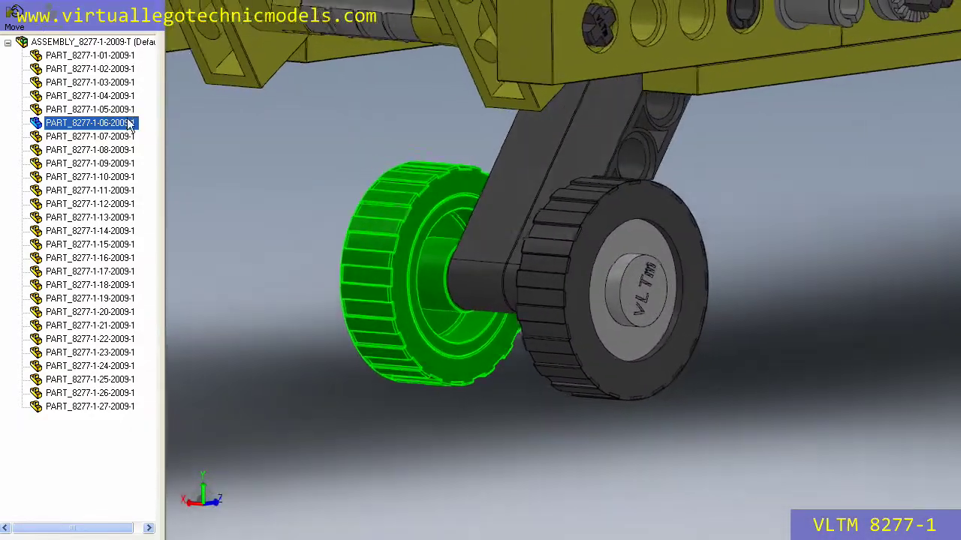
Step: Highlight PART_8277-1-07 in green from the FeatureManager tree
left_click(107, 138)
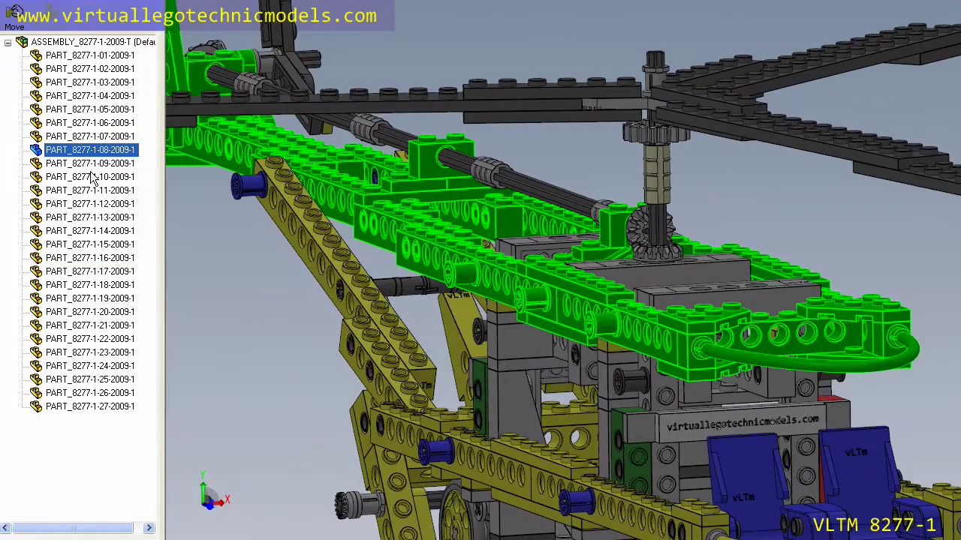
Step: Highlight parts 09, 10 and 11 in turn, ending on the small engine unit
left_click(92, 177)
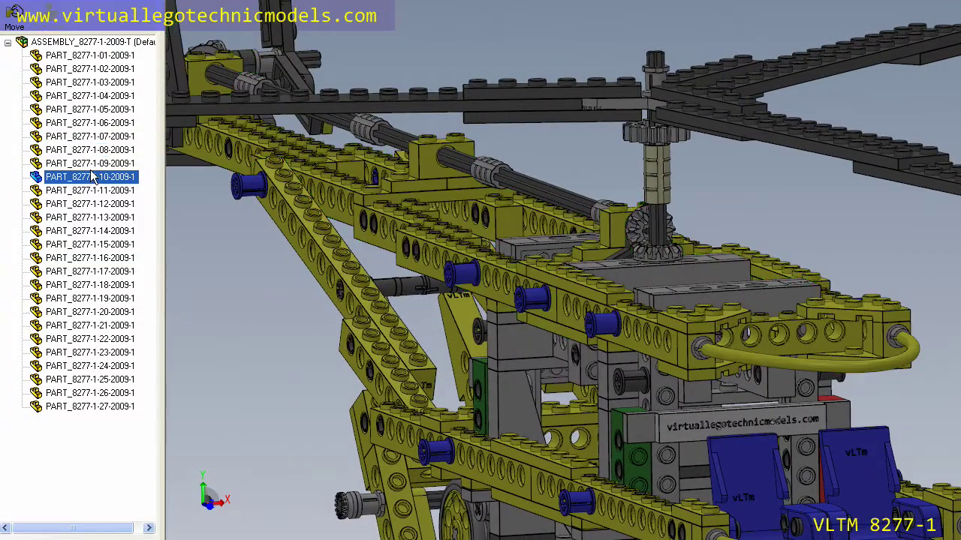
left_click(94, 165)
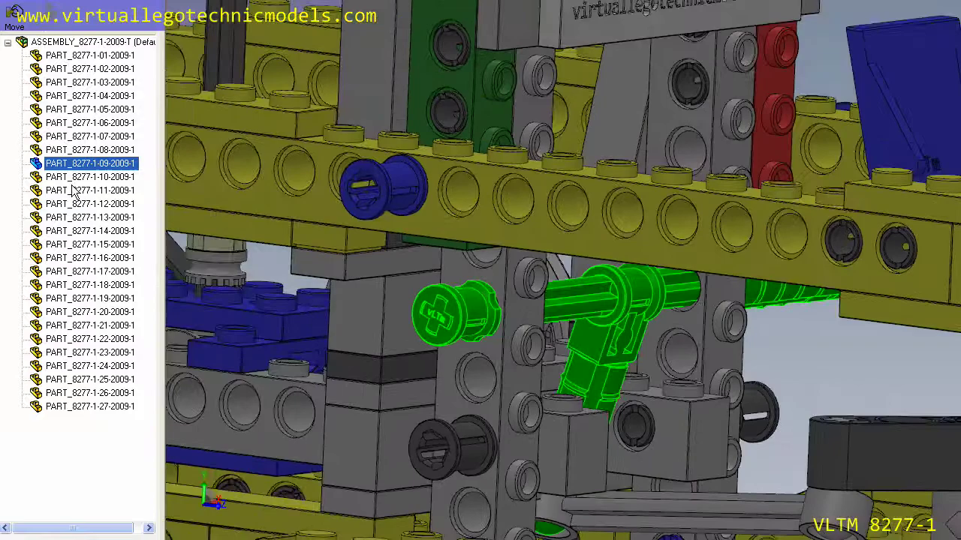
left_click(73, 182)
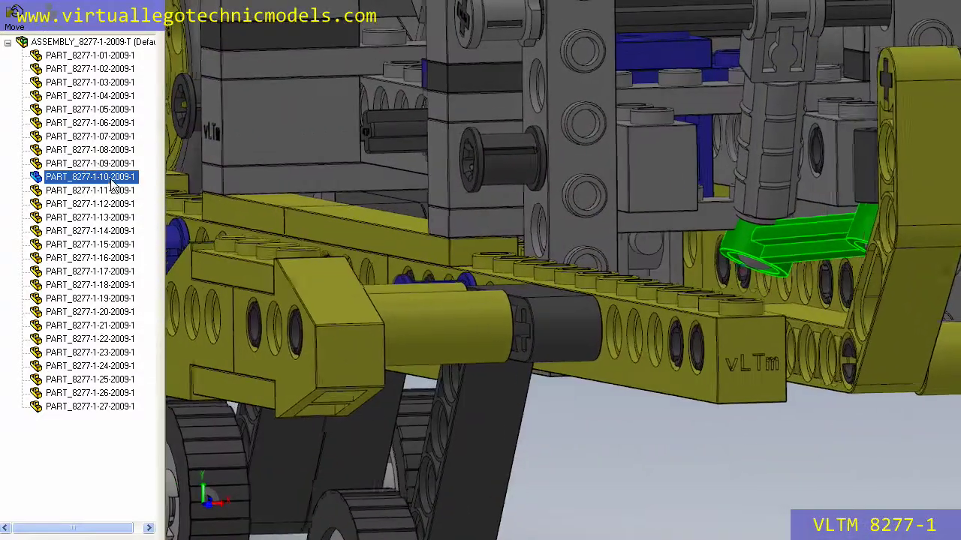
left_click(112, 190)
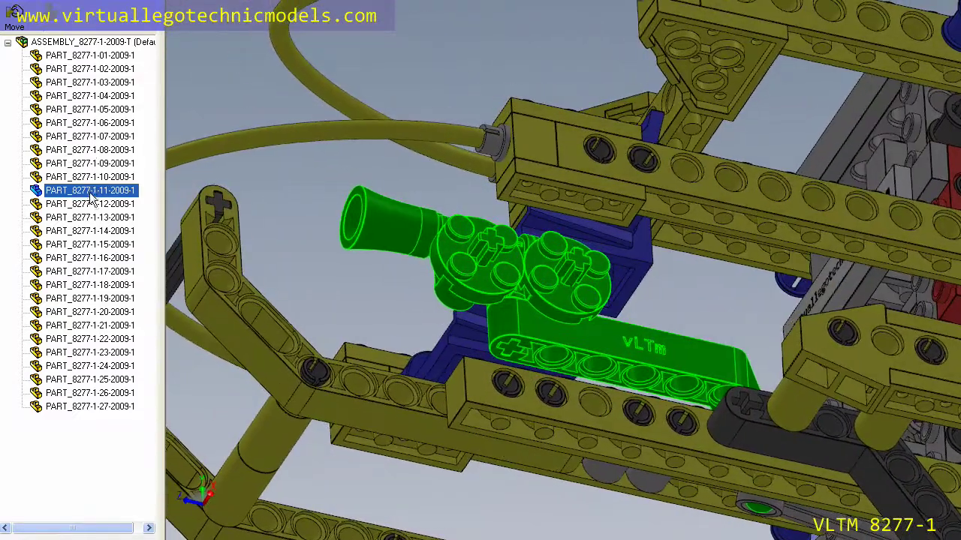
Step: Highlight part 12, the round control wheel, then part 13, its connector pin
left_click(92, 203)
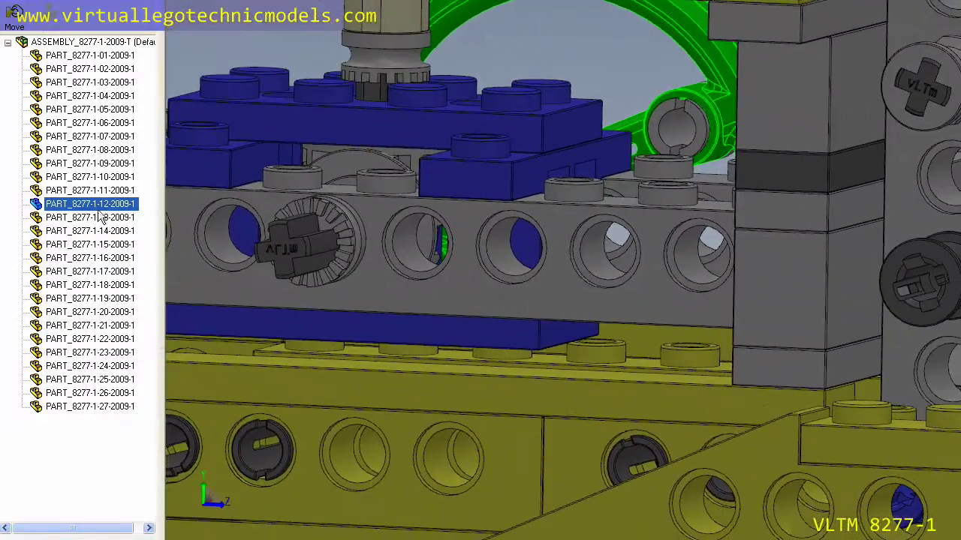
left_click(98, 217)
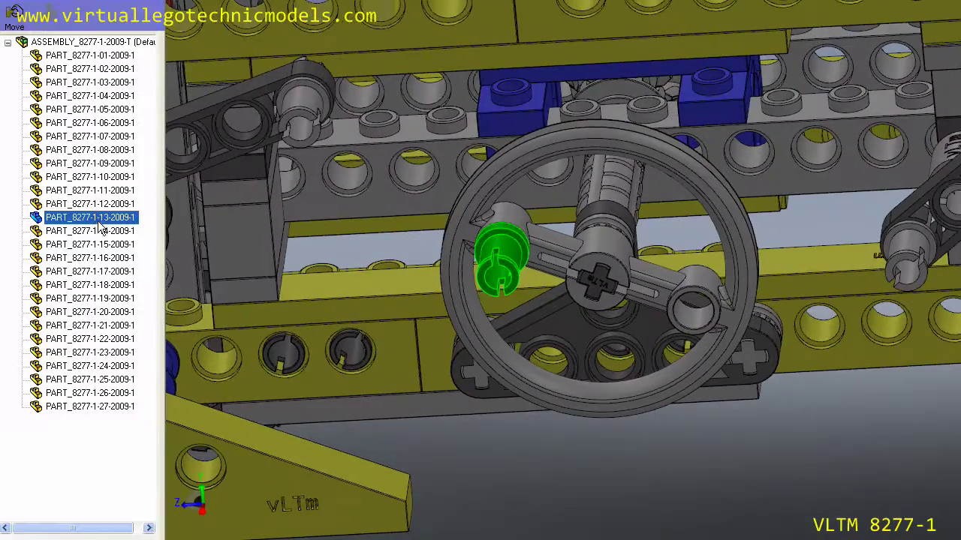
Step: Highlight part 14, then part 15, the geared main rotor mast with blade plates
left_click(104, 232)
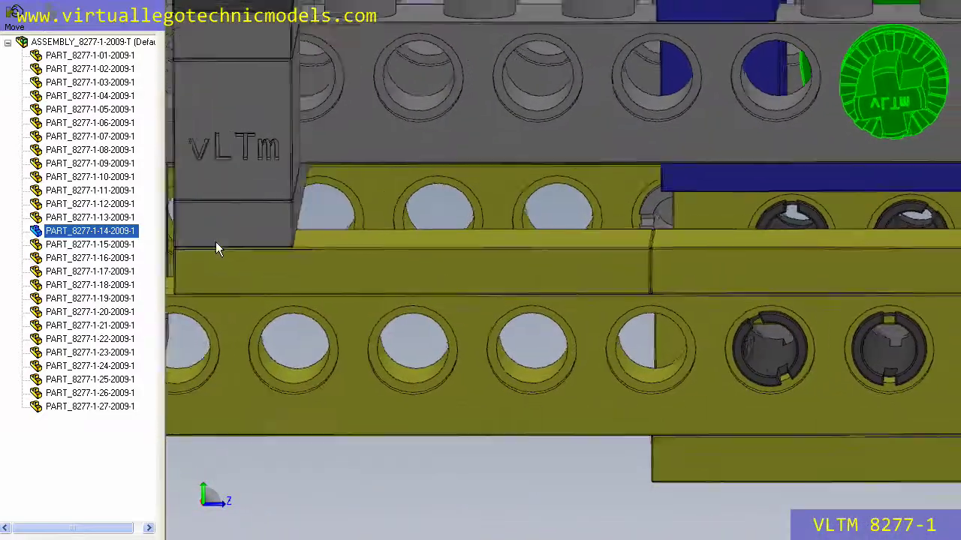
left_click(114, 245)
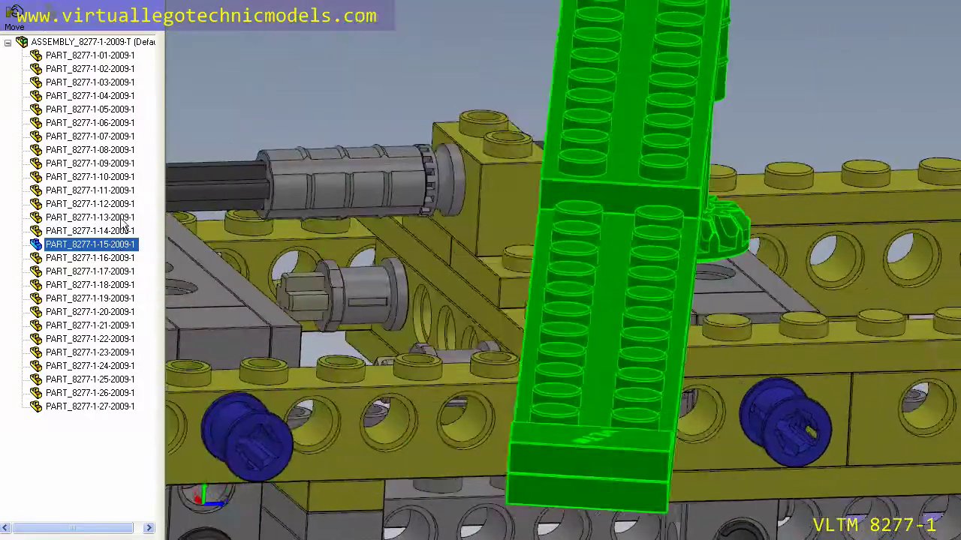
Step: Highlight part 16, the long axle, then part 17, the three-bladed tail rotor hub
left_click(115, 258)
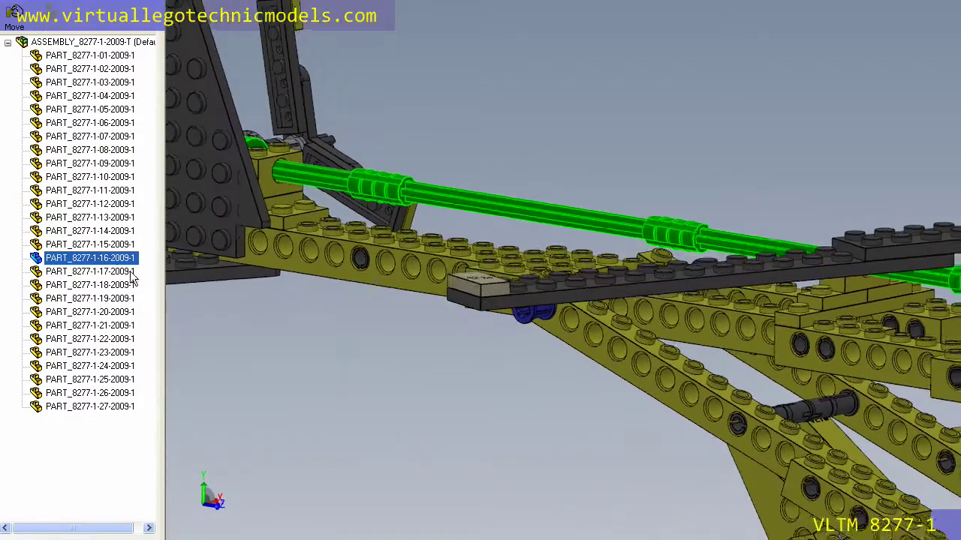
left_click(121, 274)
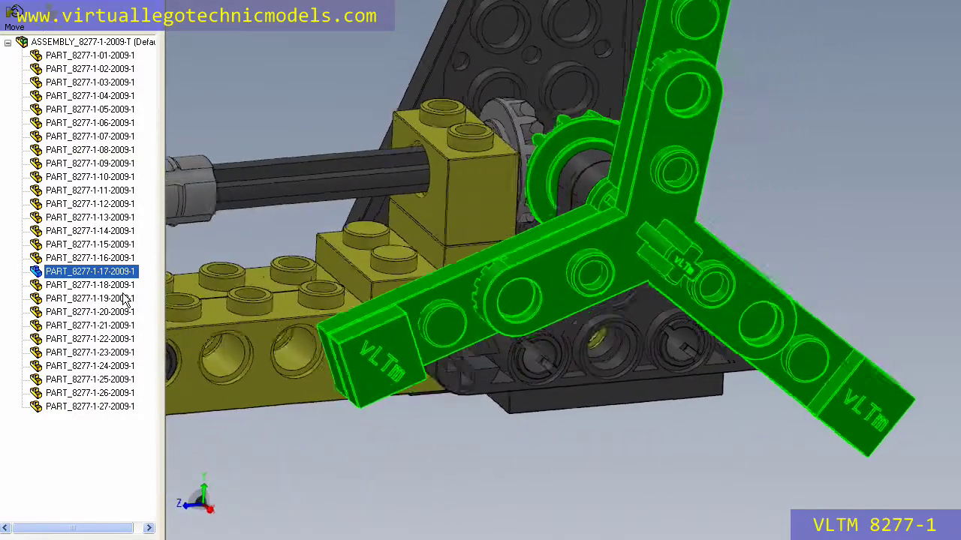
left_click(106, 286)
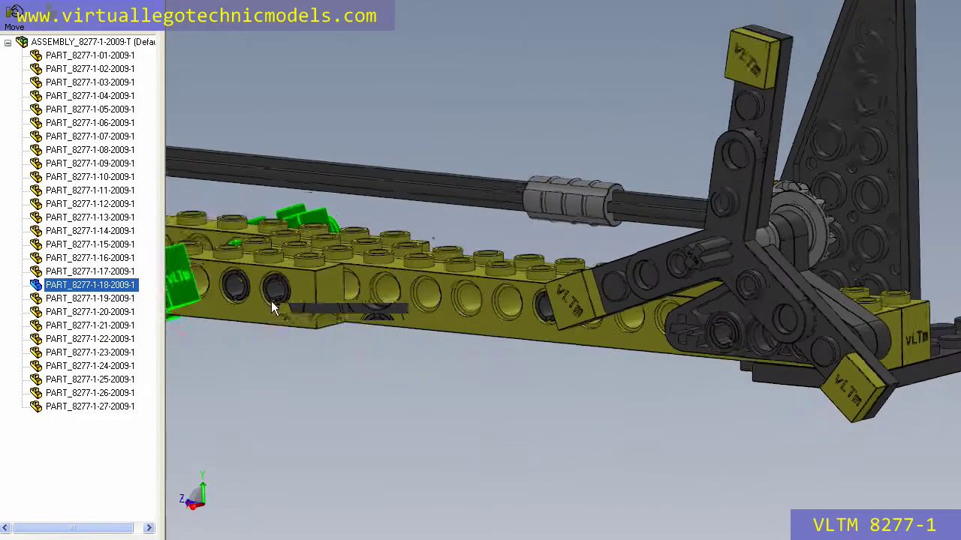
left_click(334, 391)
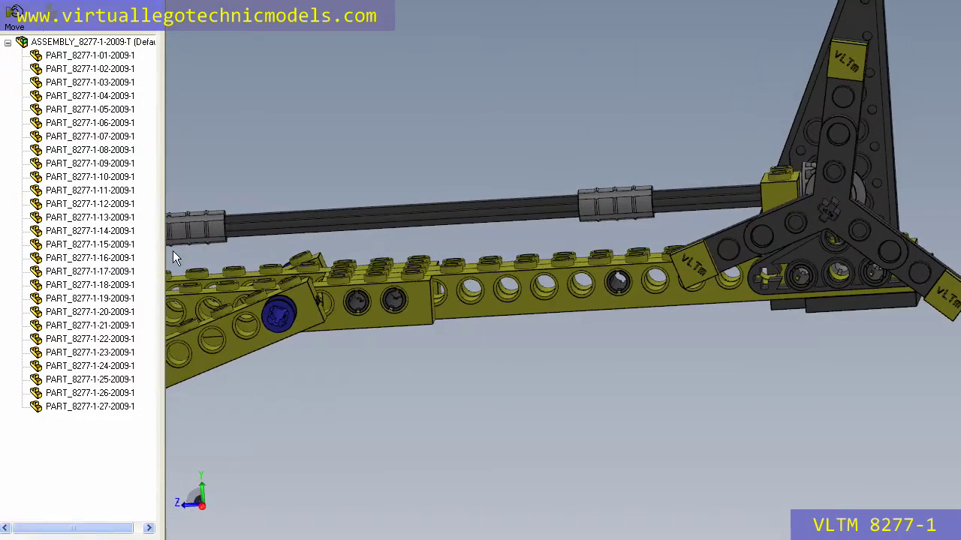
left_click(108, 285)
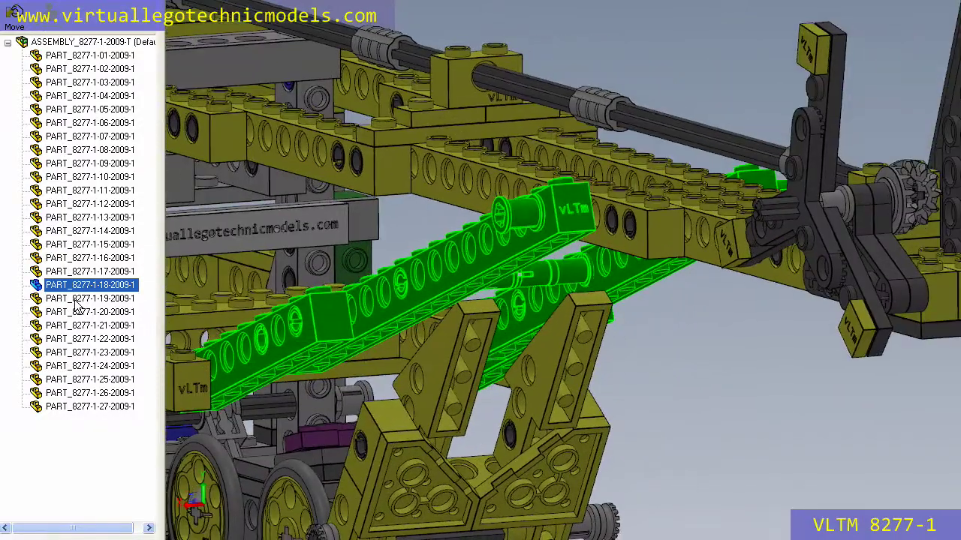
left_click(76, 299)
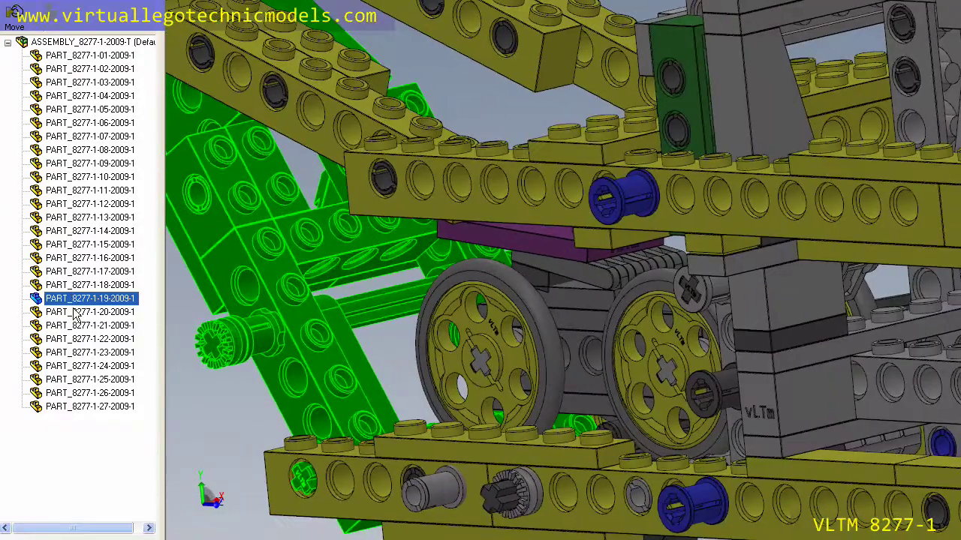
left_click(75, 314)
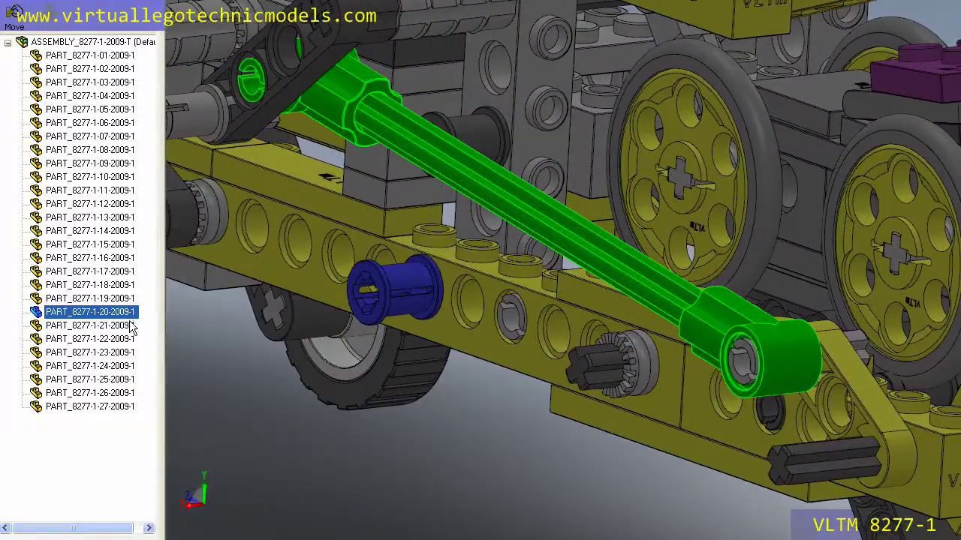
left_click(128, 327)
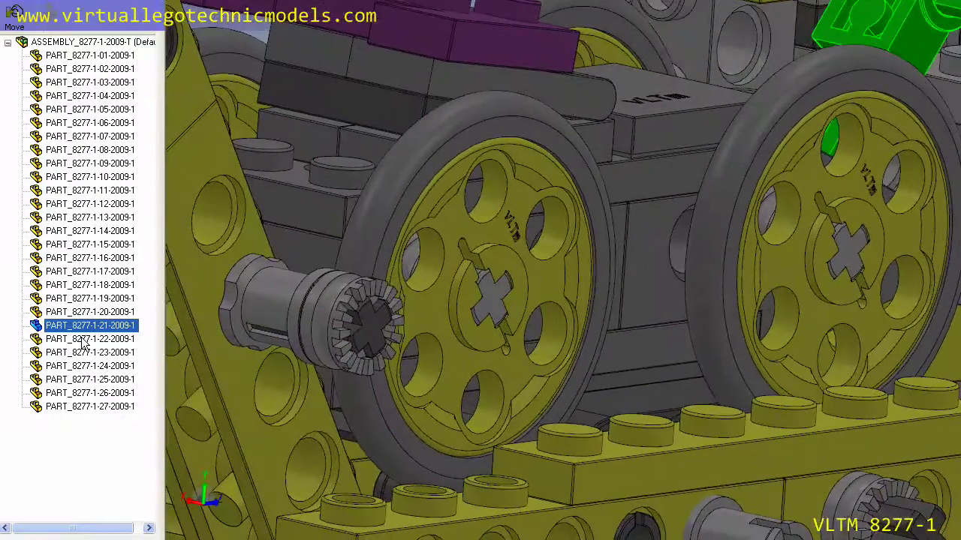
Step: Highlight parts 22, 23 and 24 in turn, ending on the six-hole wheel hub
left_click(84, 342)
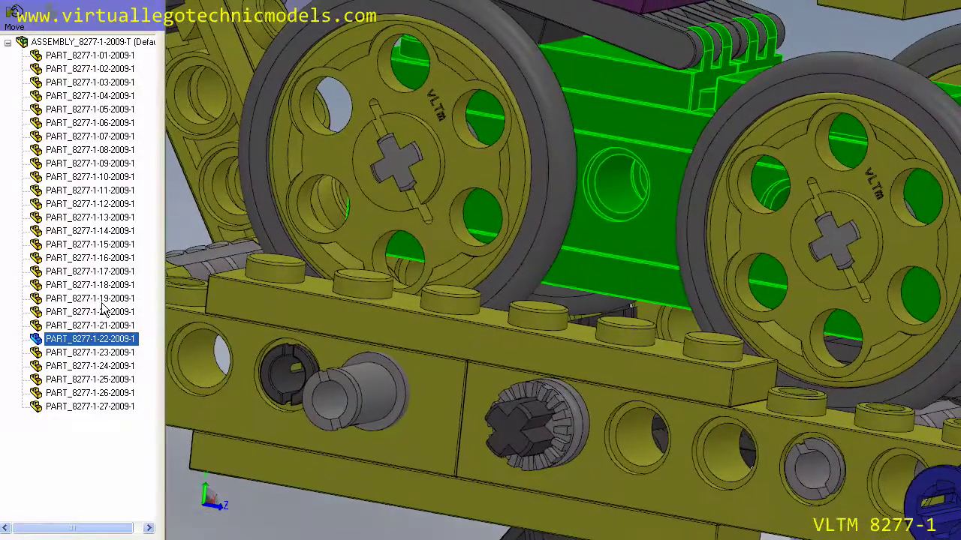
left_click(98, 356)
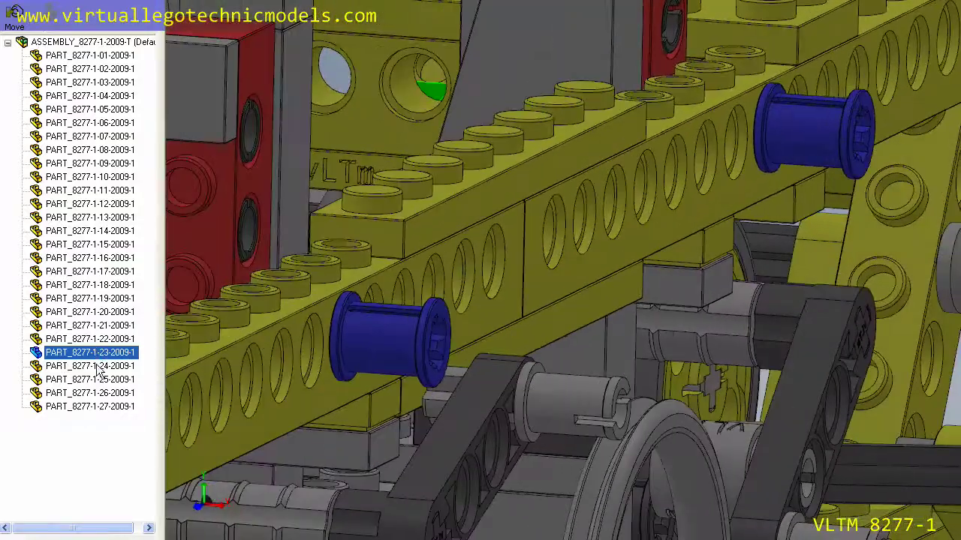
left_click(98, 367)
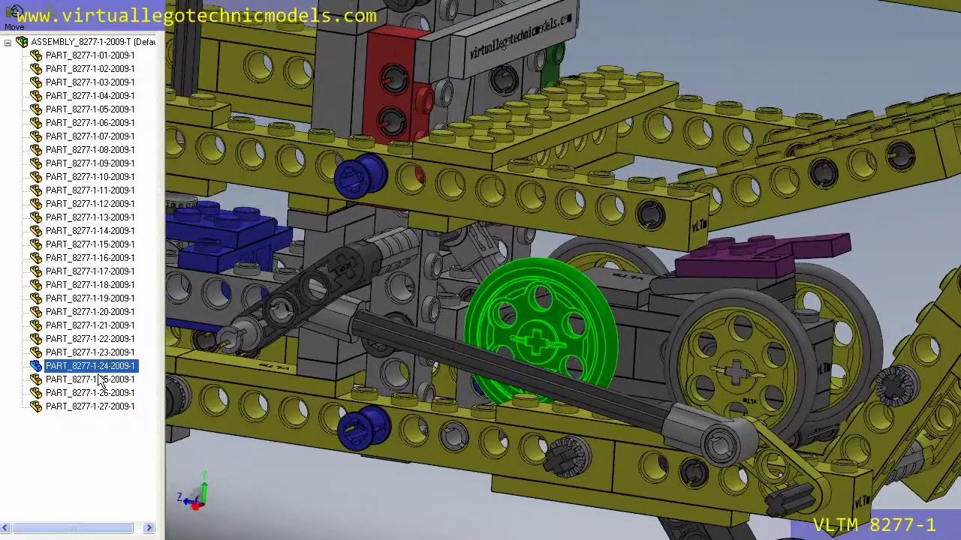
Step: Highlight parts 25, 26 and 27, ending on the geared wheel hub
left_click(101, 380)
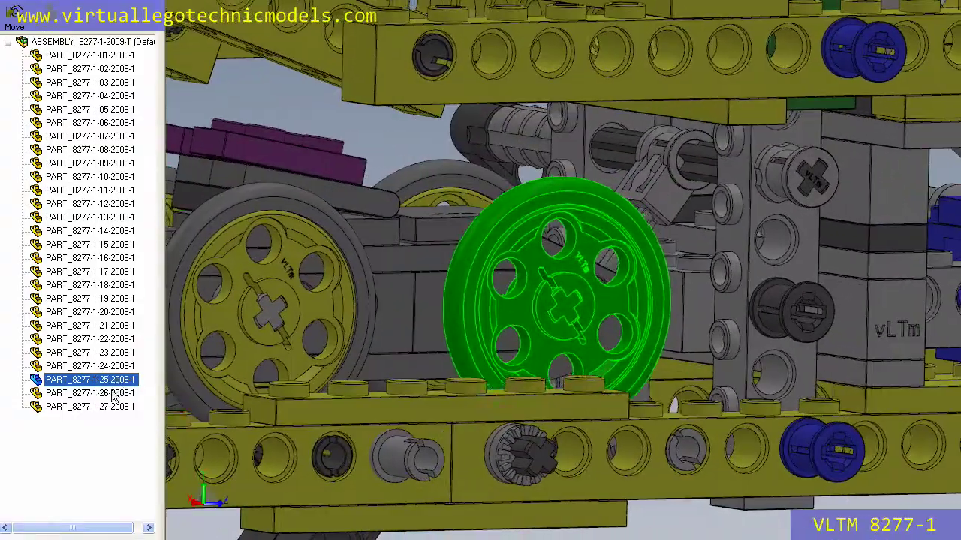
left_click(112, 393)
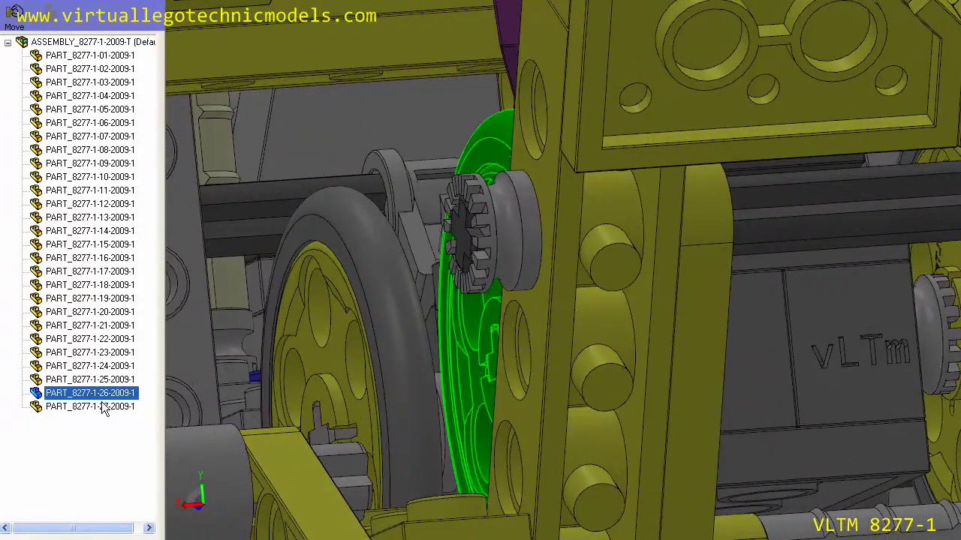
left_click(102, 404)
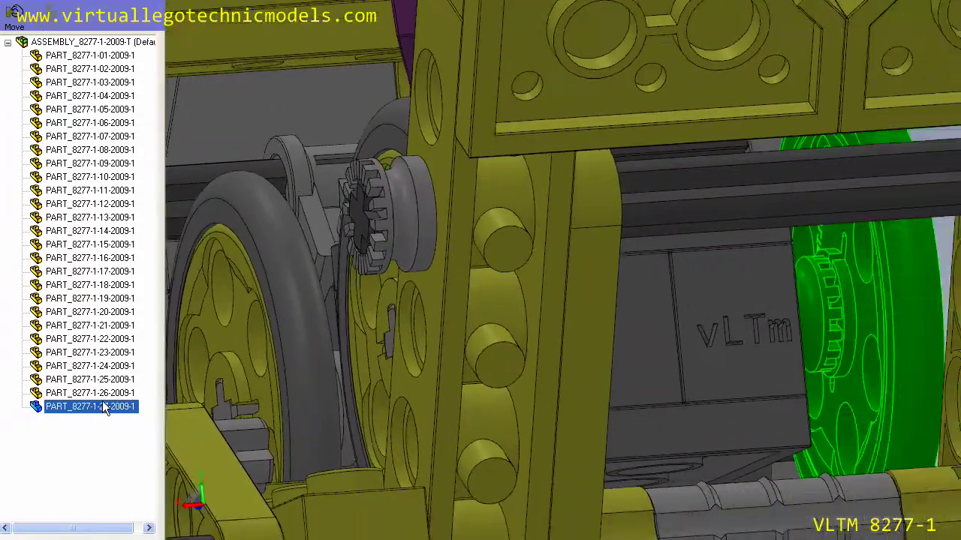